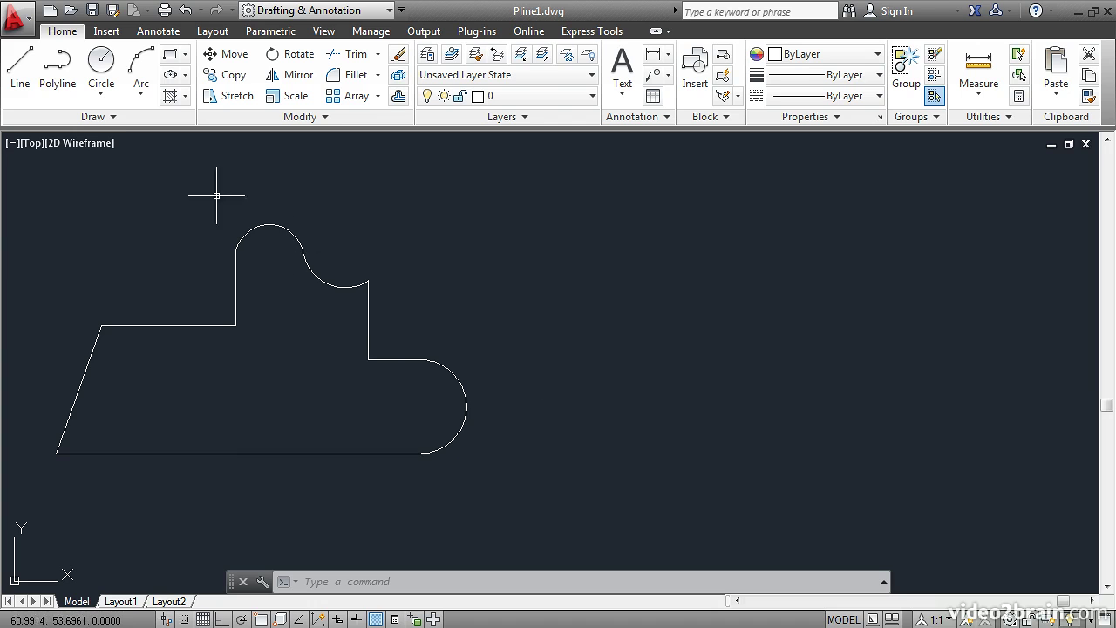
- Start a polyline in the empty area beside the existing profile and, with Ortho on, draw its long horizontal base segment to the right
left_click(58, 70)
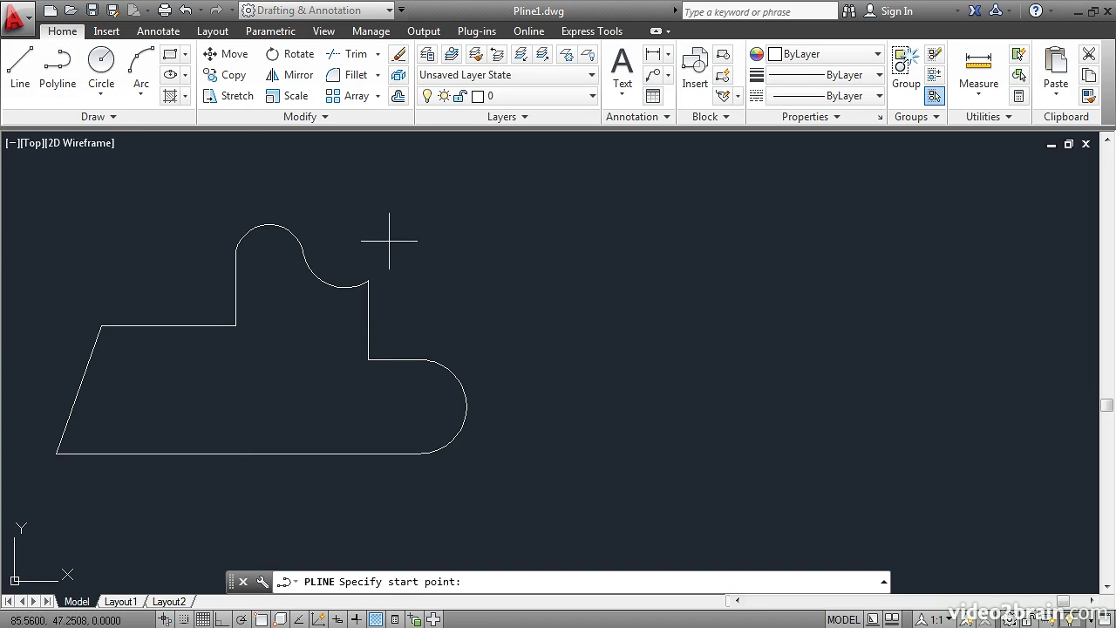
left_click(605, 449)
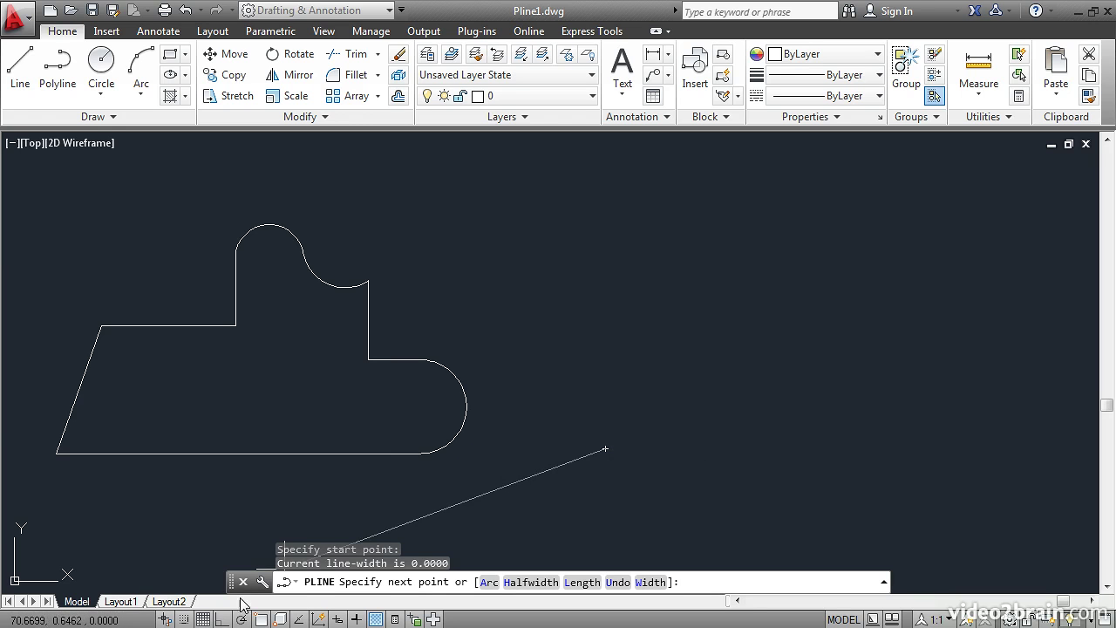
left_click(222, 619)
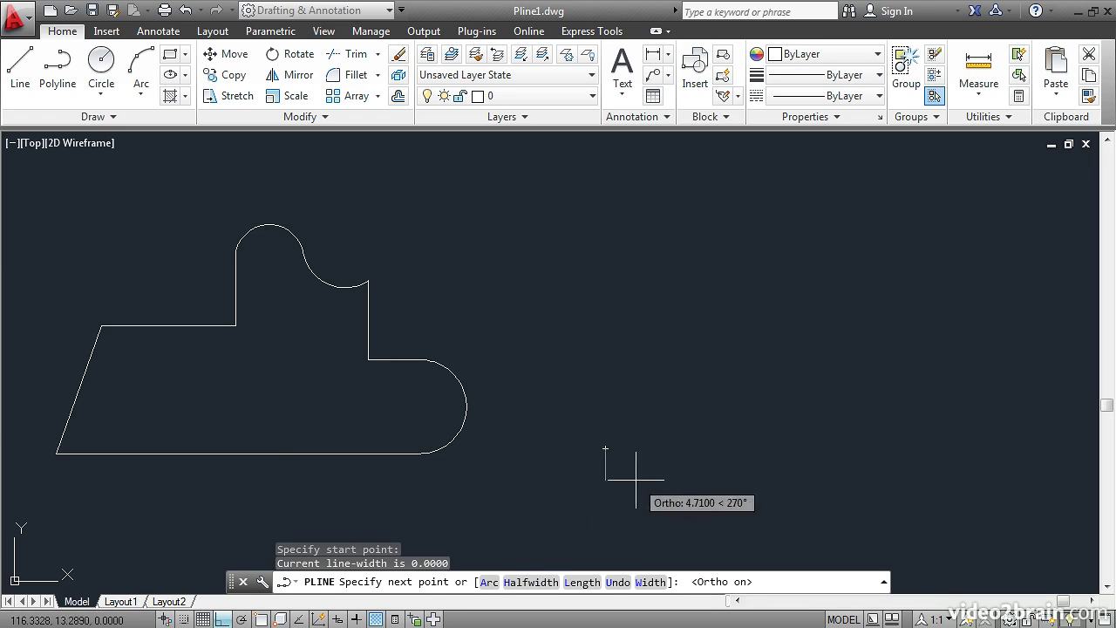
left_click(915, 448)
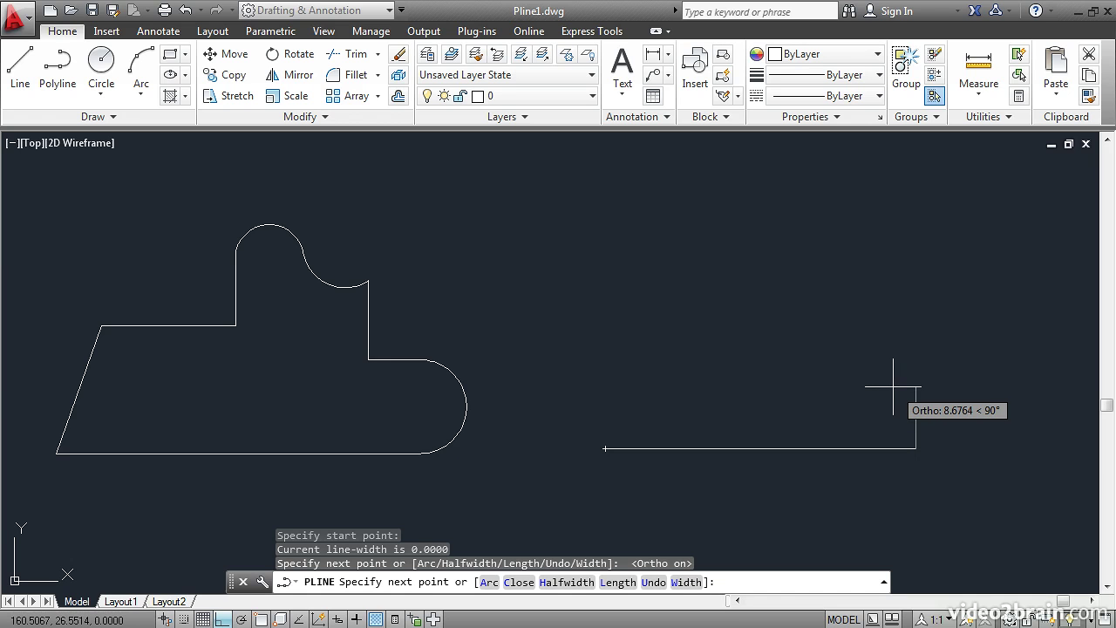
- Continue the polyline from the base's right end with a semicircular arc segment ending directly above that point
left_click(488, 582)
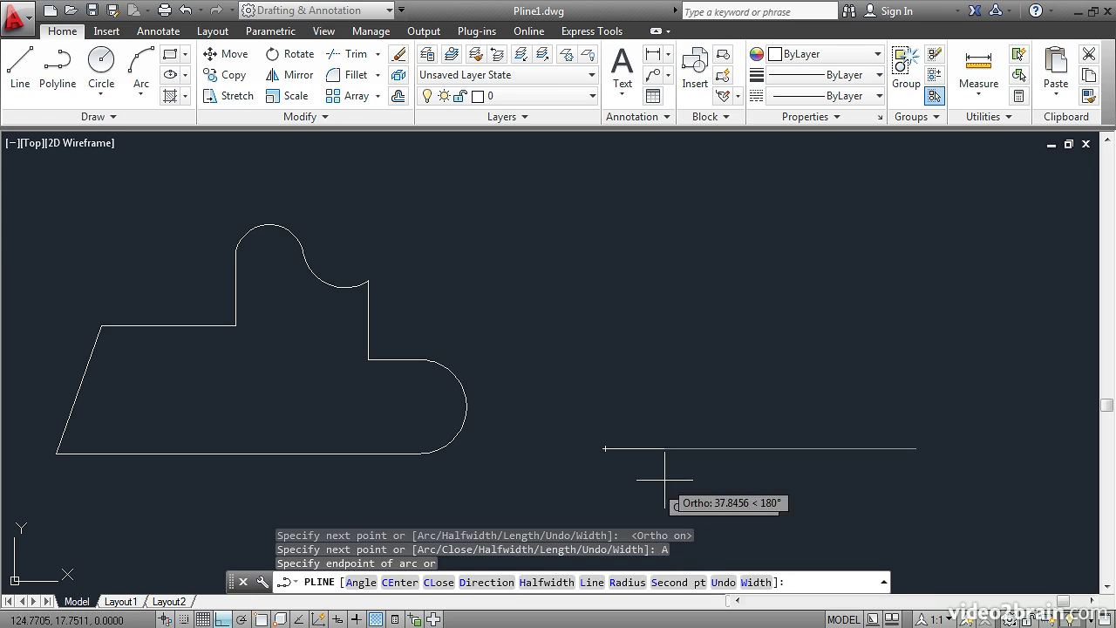
left_click(916, 429)
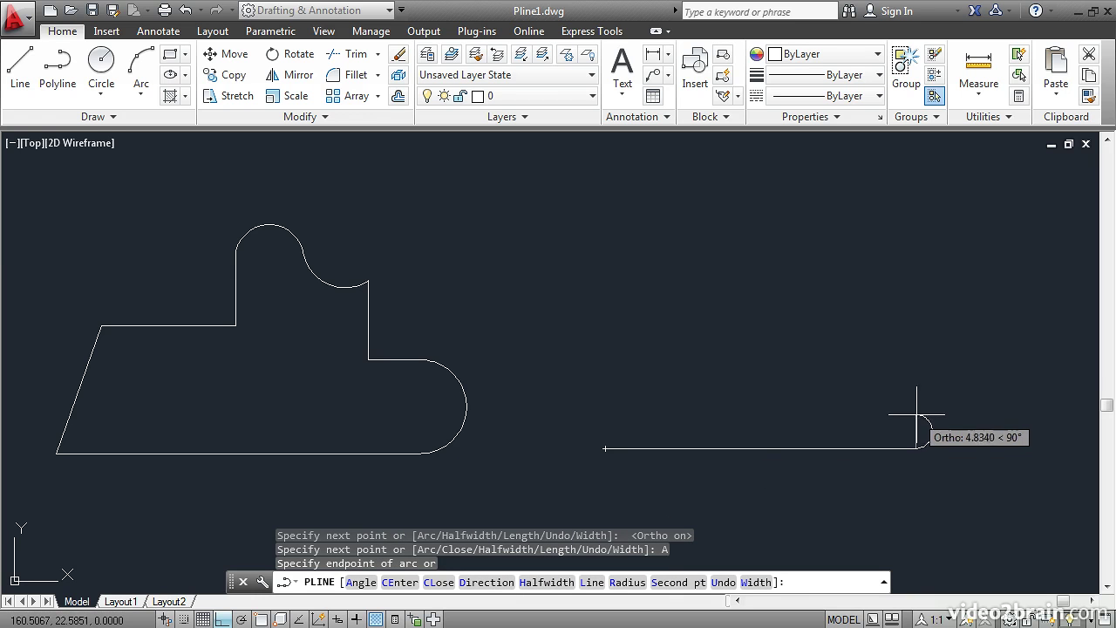
left_click(917, 349)
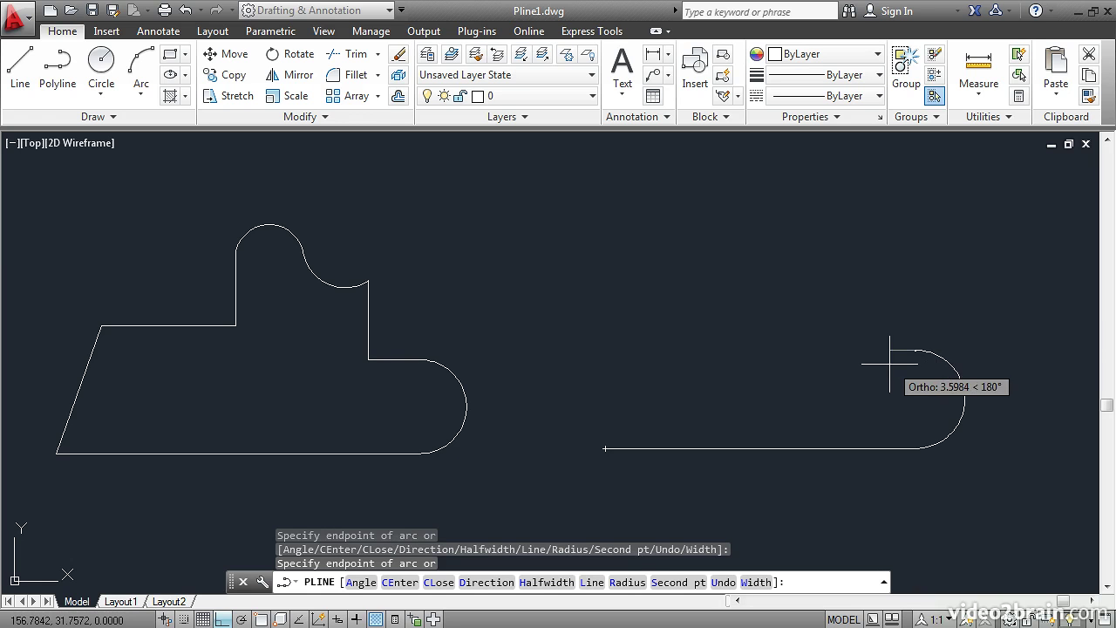
left_click(859, 287)
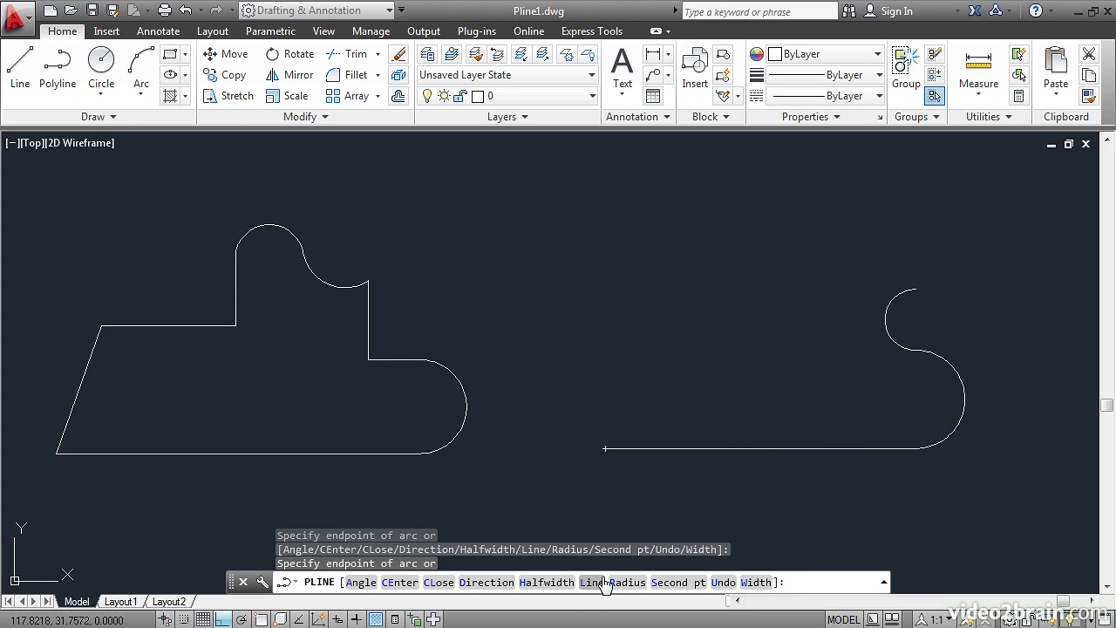
- Return to line segments and draw a short horizontal segment leftward from the arc, followed by a vertical segment upward
left_click(590, 583)
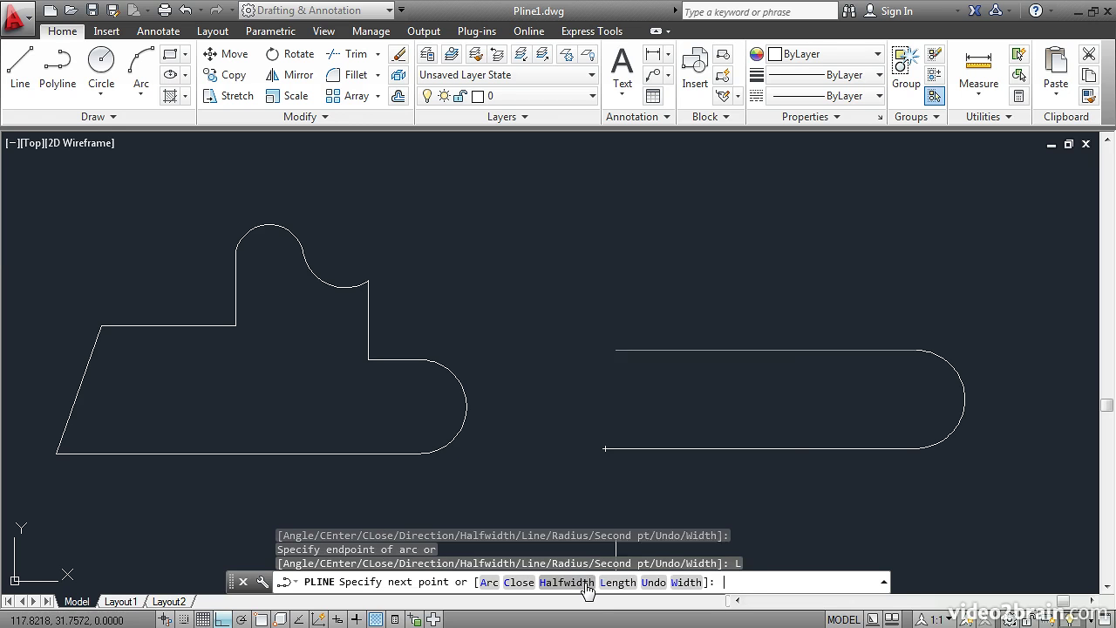
left_click(860, 352)
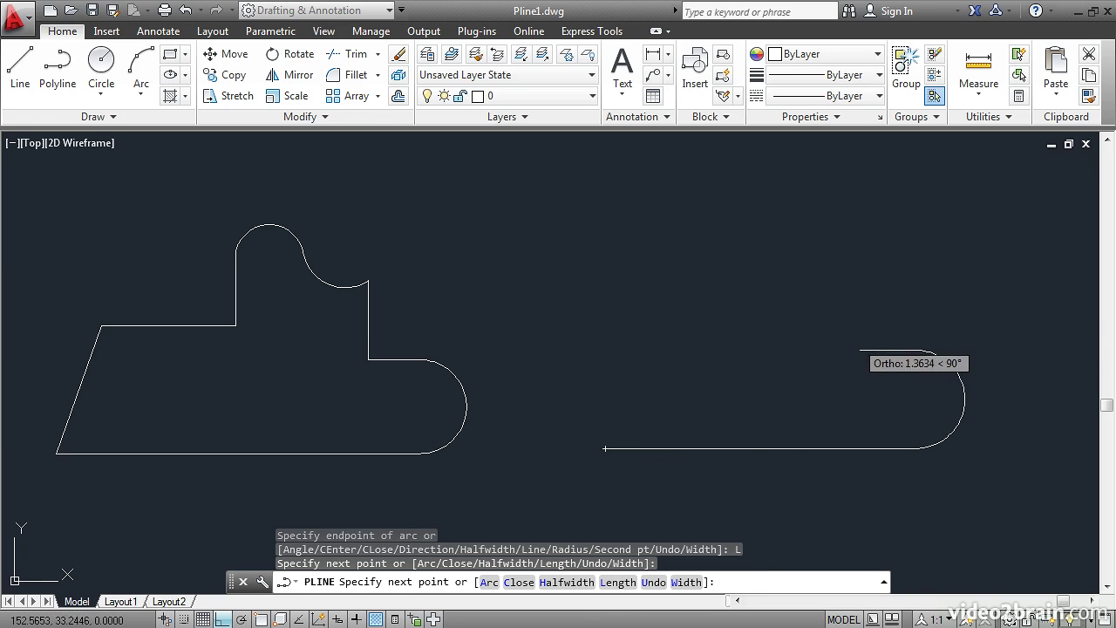
left_click(860, 263)
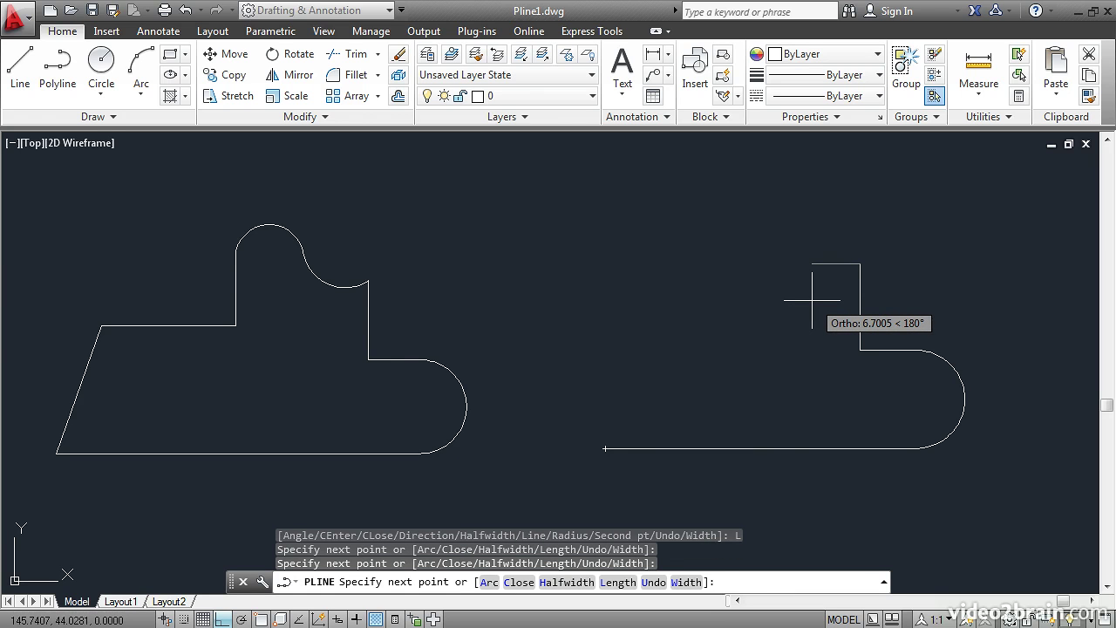
- With Ortho off, add a concave arc using the Direction option with a down-left tangent, followed by a convex tangent arc to its left
left_click(491, 580)
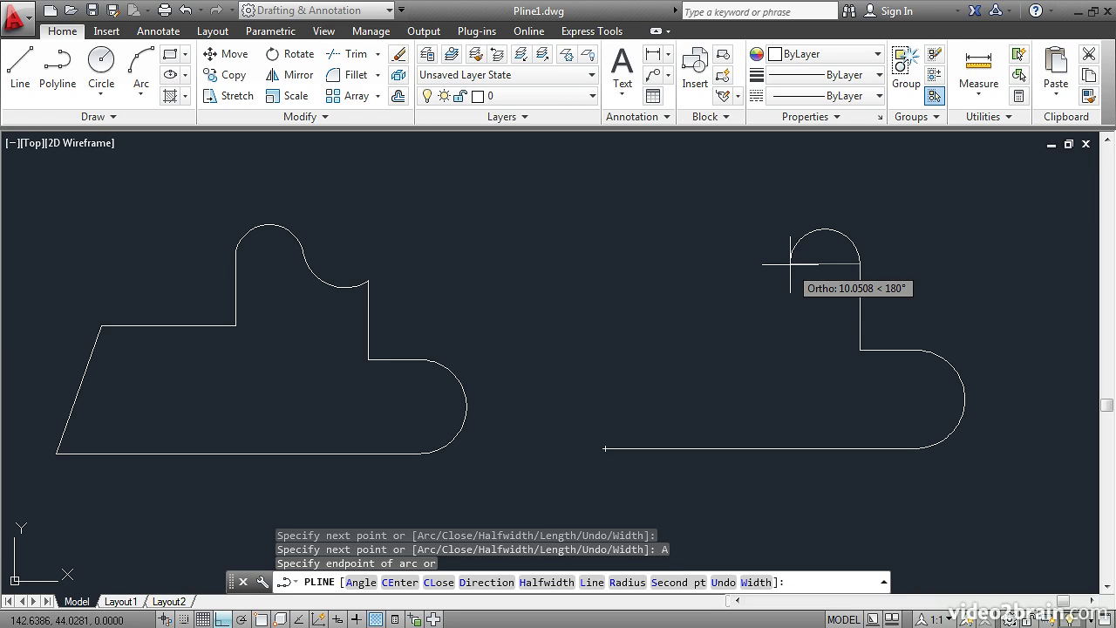
left_click(487, 582)
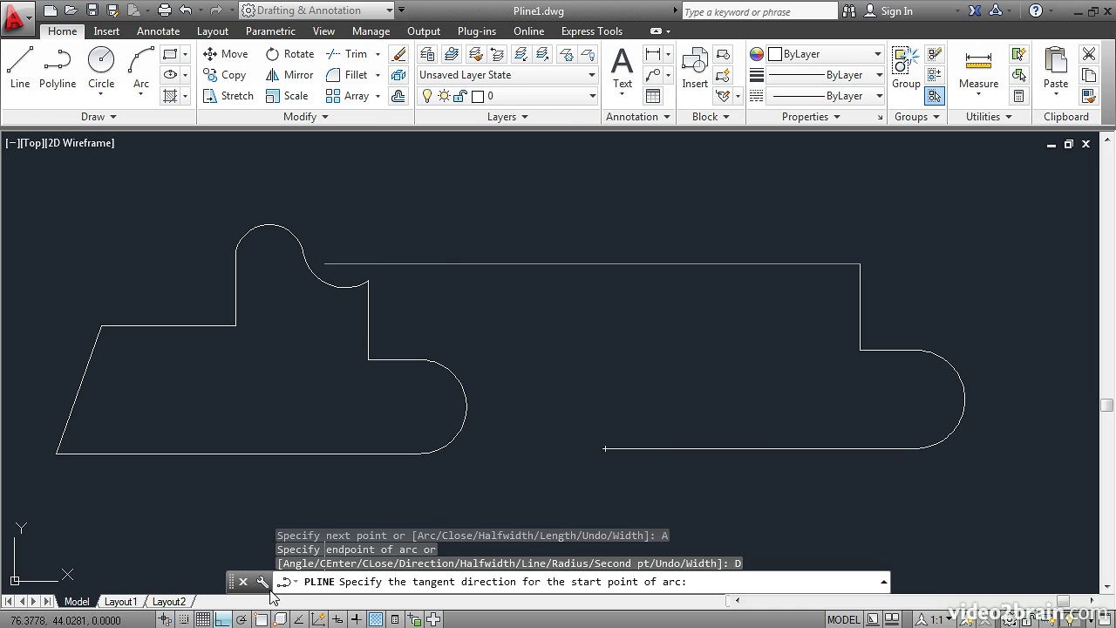
left_click(223, 619)
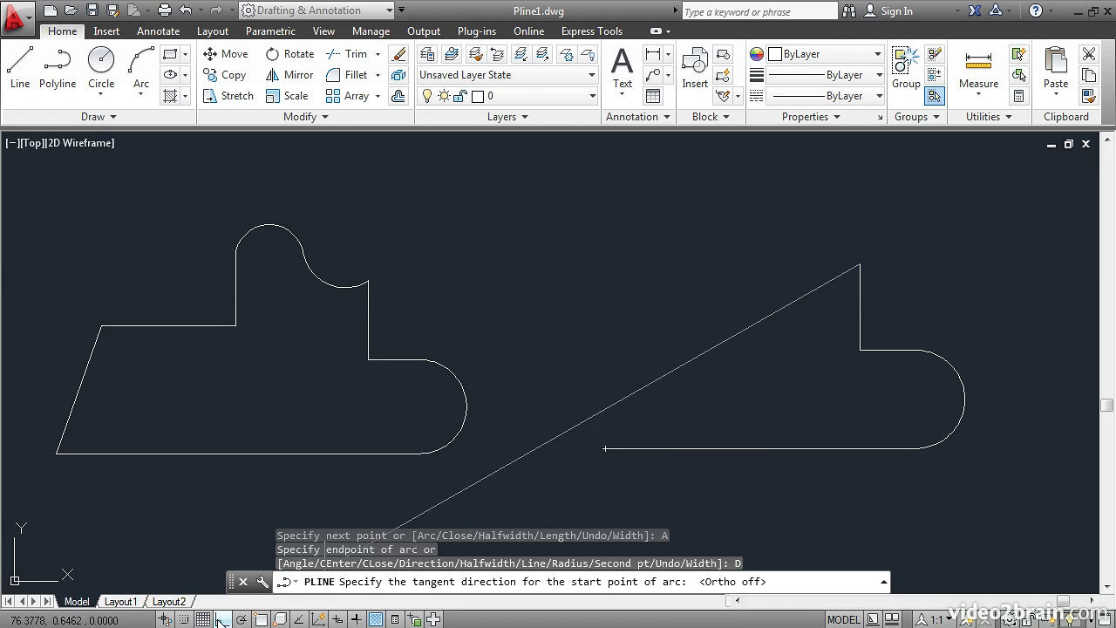
left_click(825, 280)
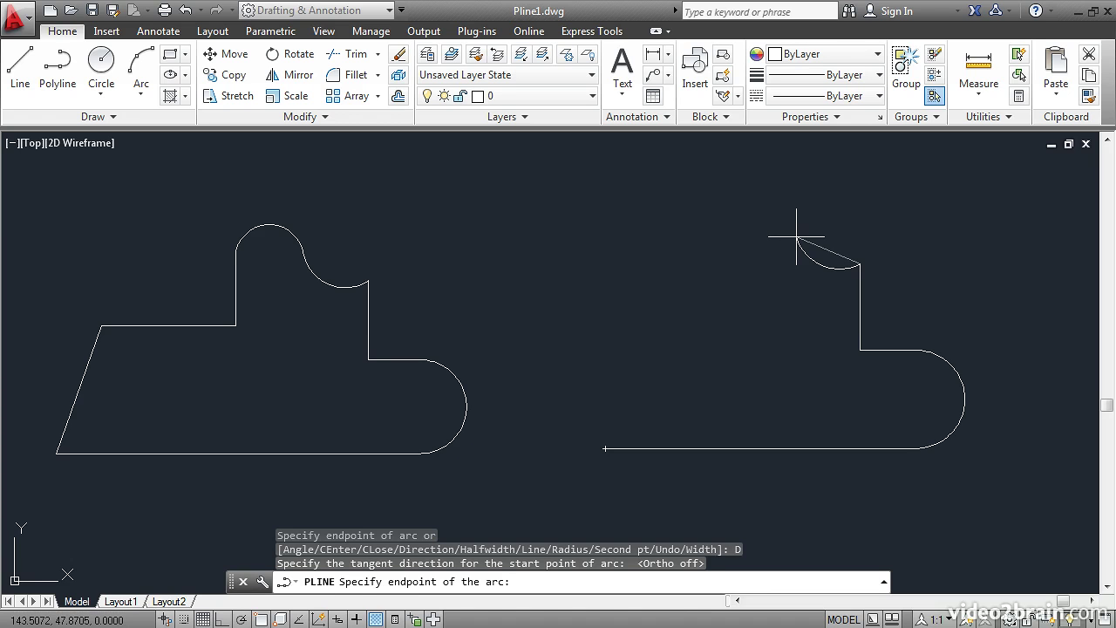
left_click(796, 236)
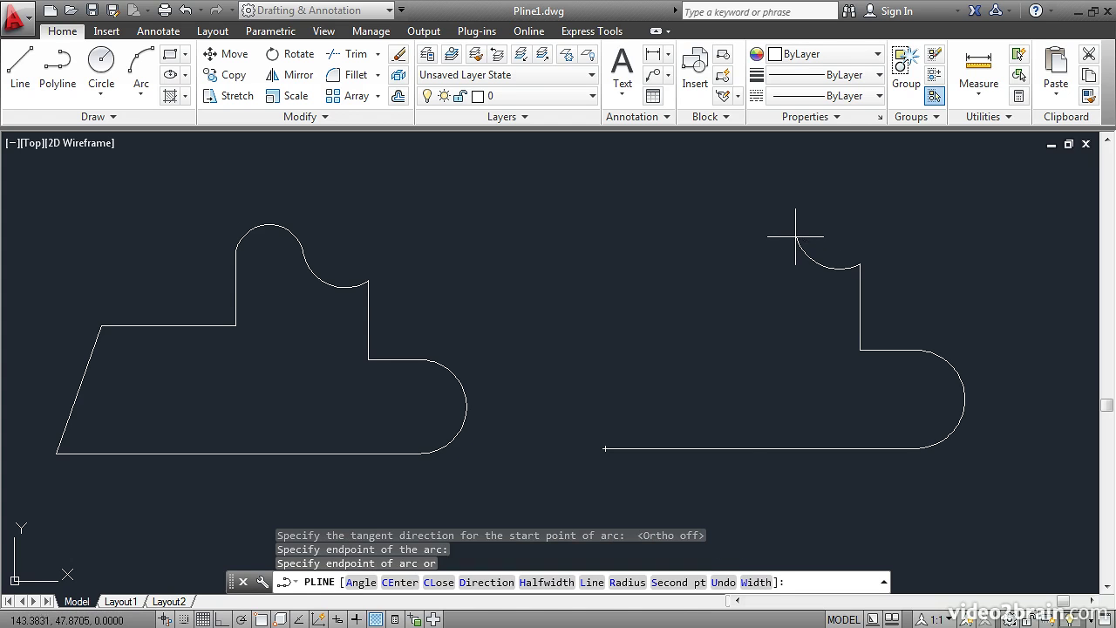
left_click(723, 237)
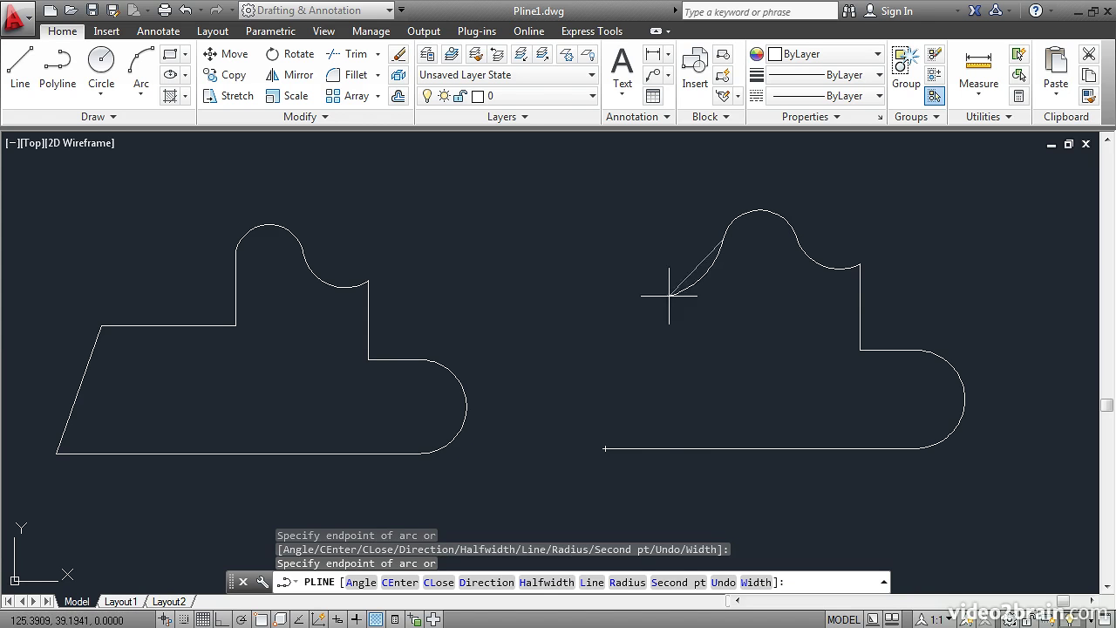
- With Ortho on, add a vertical line segment down and a horizontal one leftward, and close the polyline to its start point
left_click(590, 583)
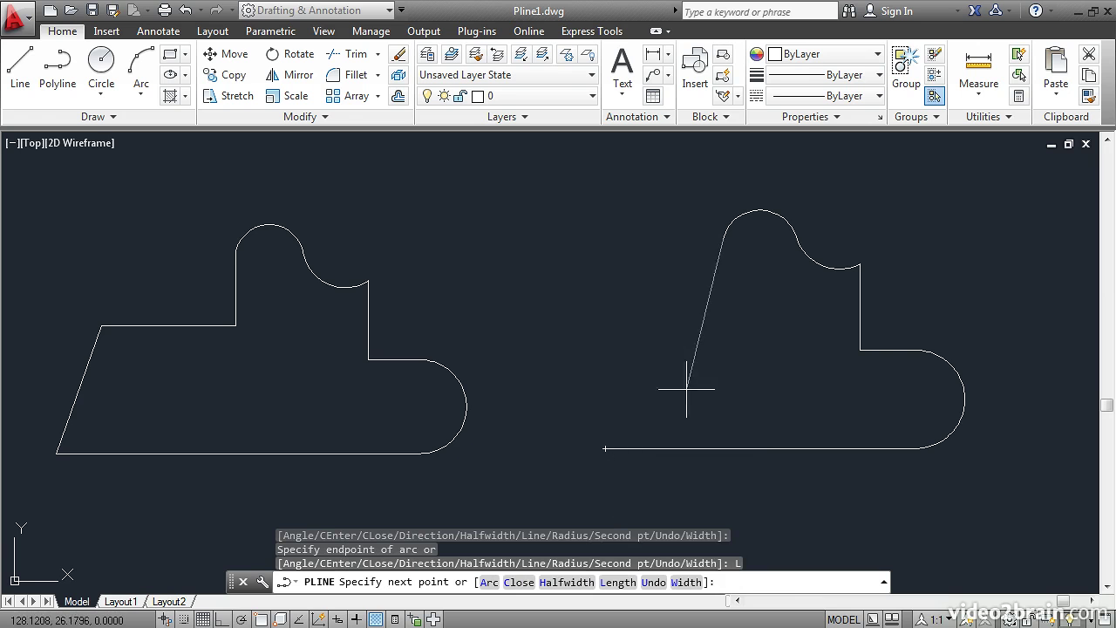
left_click(223, 619)
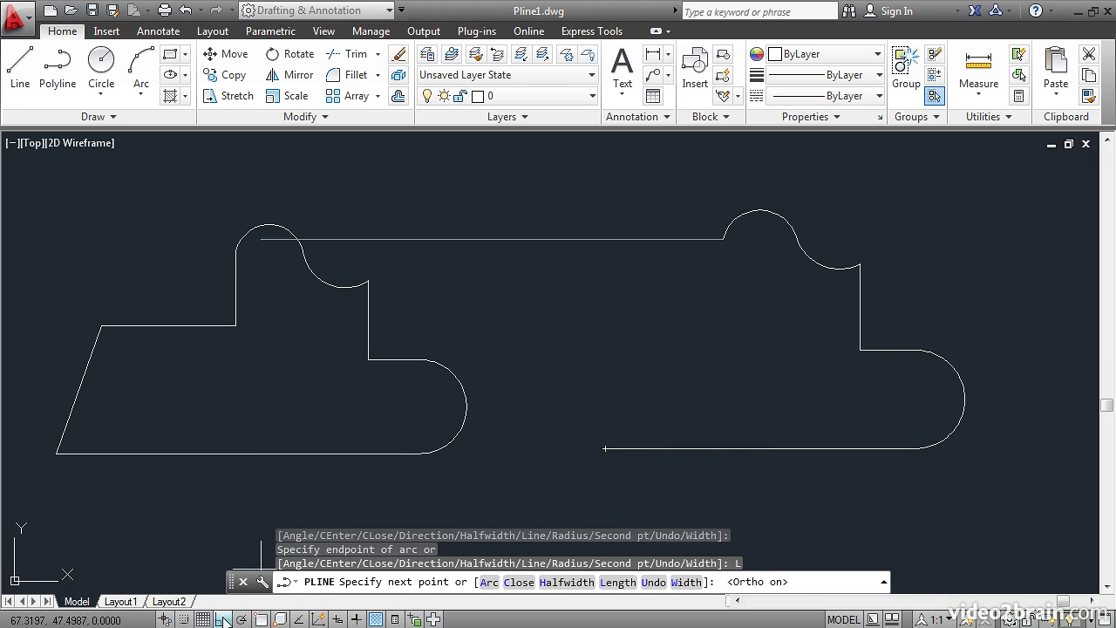
left_click(722, 319)
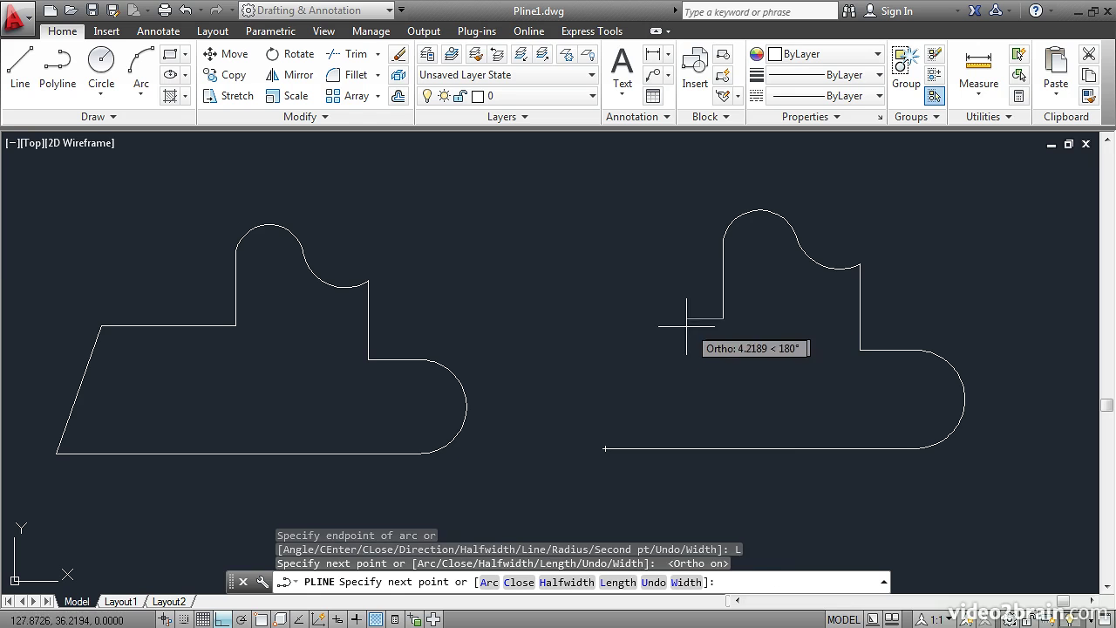
left_click(629, 328)
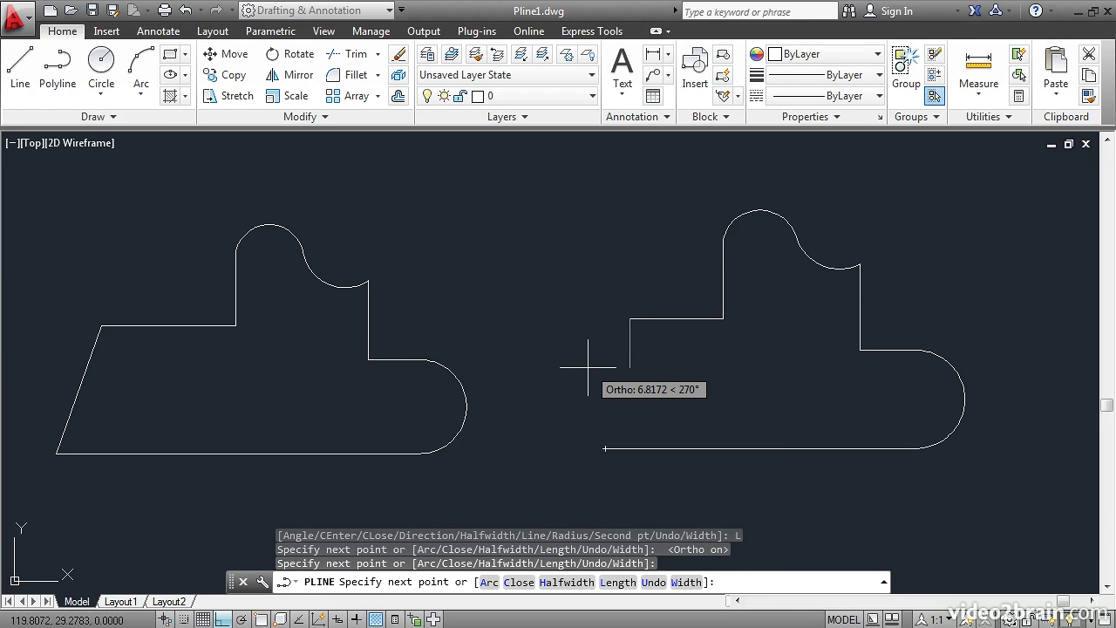
left_click(518, 581)
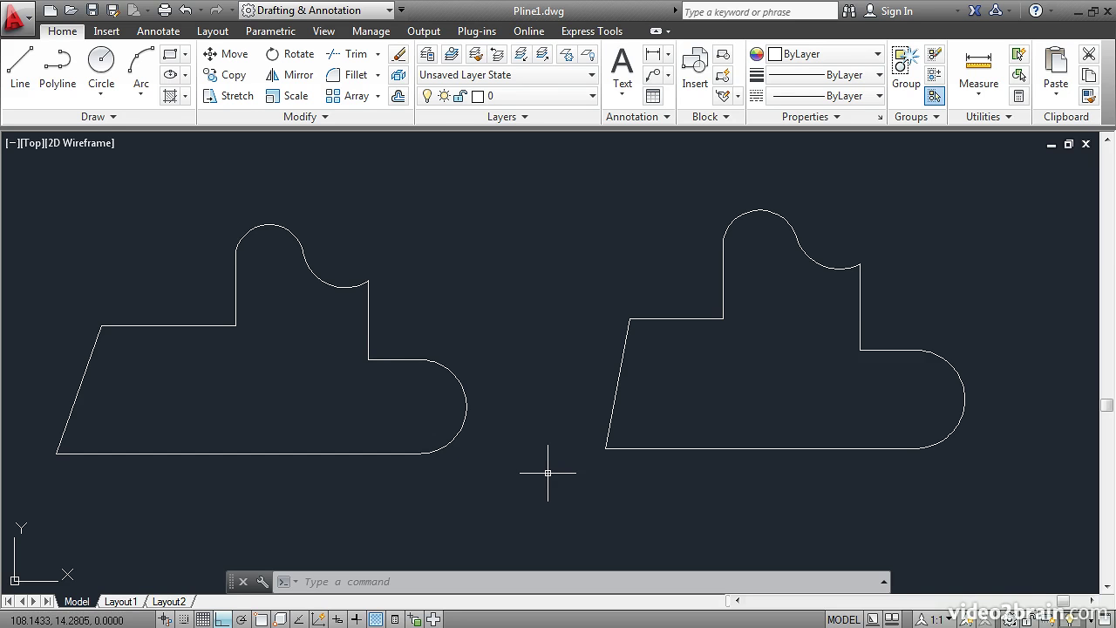
- Select the new polyline and stretch its slanted left edge outward to the left by the midpoint grip
left_click(614, 395)
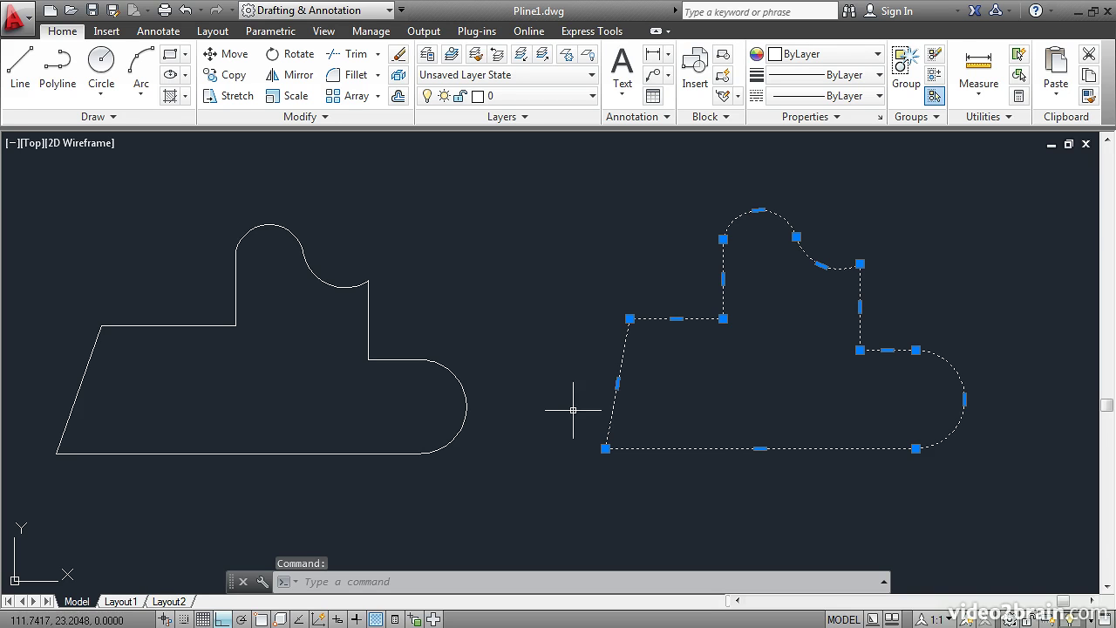
mouse_move(617, 382)
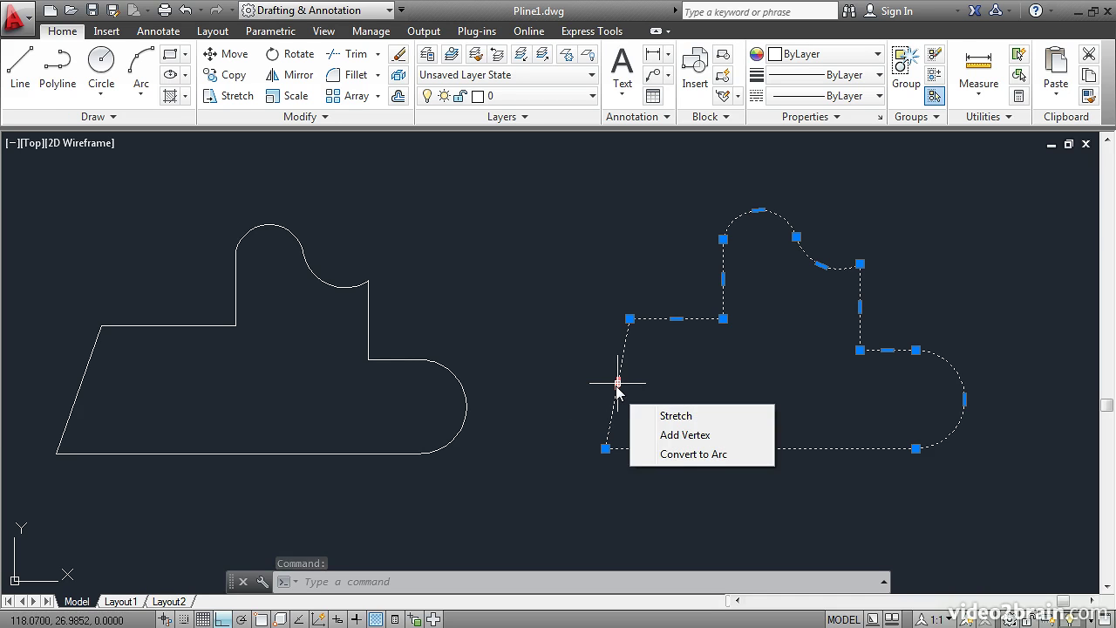
left_click(616, 382)
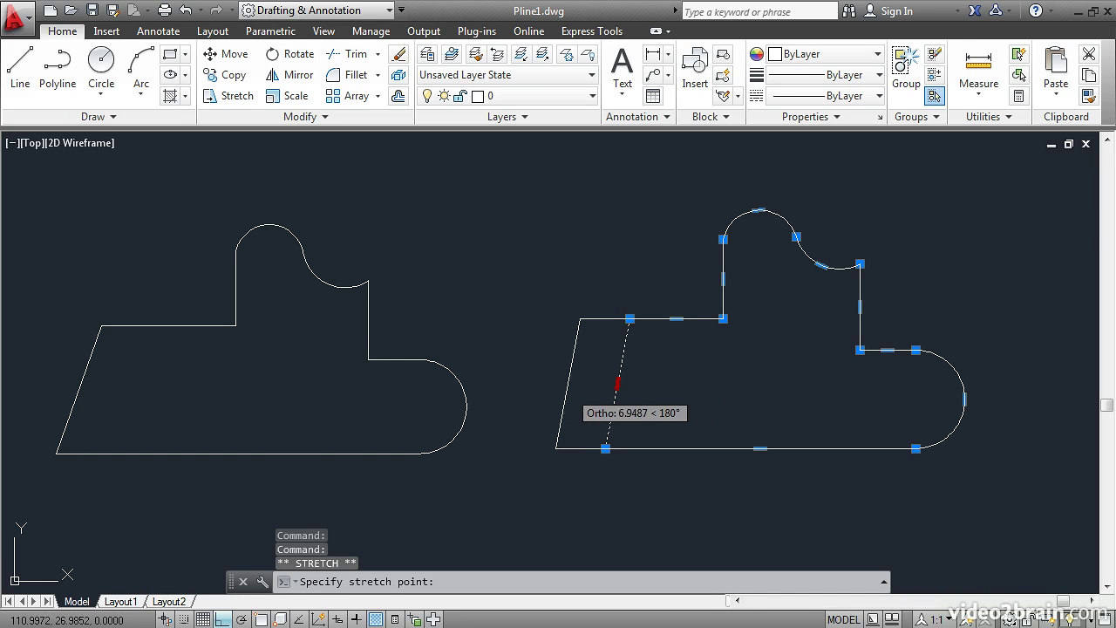
left_click(548, 392)
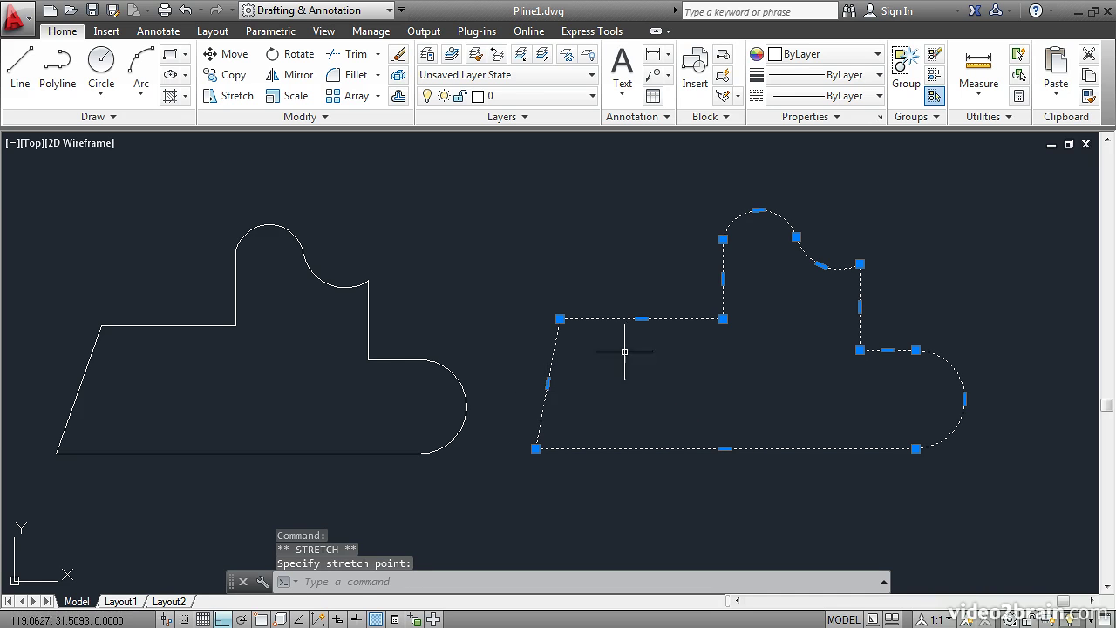
- Stretch the polyline's upper-left horizontal edge about 4 units downward, and stretch it partway back up
left_click(642, 319)
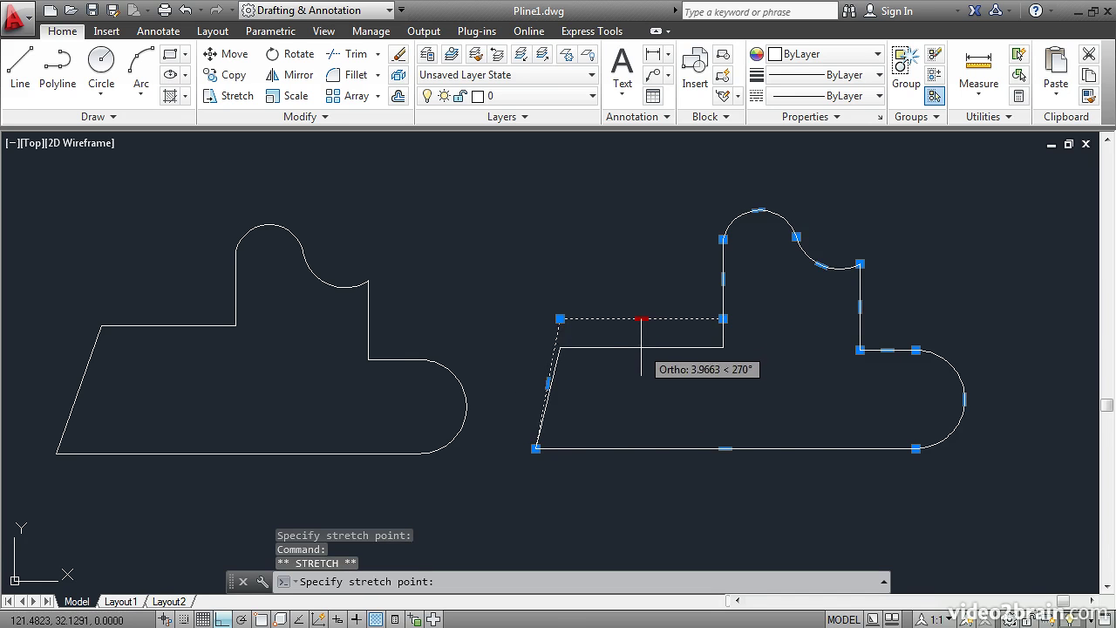
left_click(642, 347)
left_click(642, 348)
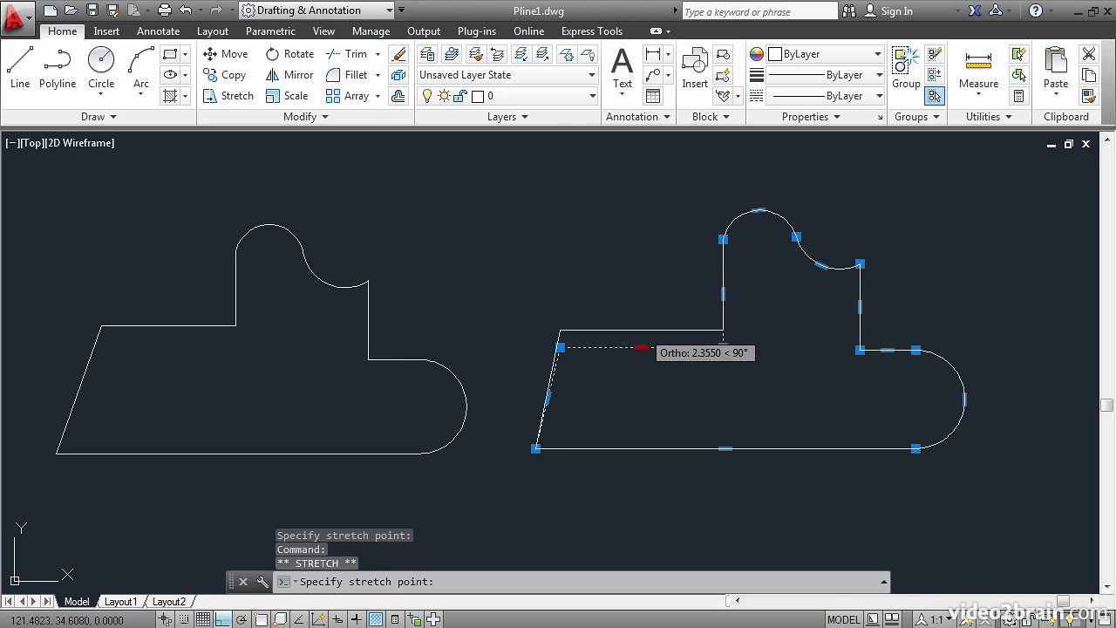
left_click(642, 326)
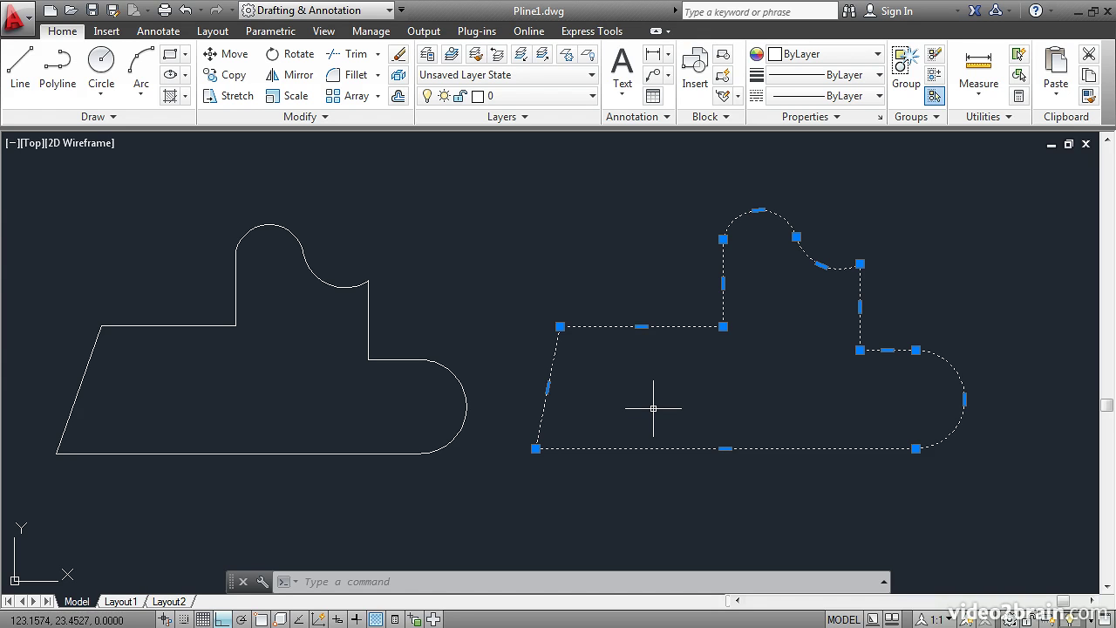
- Open the selected polyline's properties and examine its area and length under Geometry
right_click(483, 202)
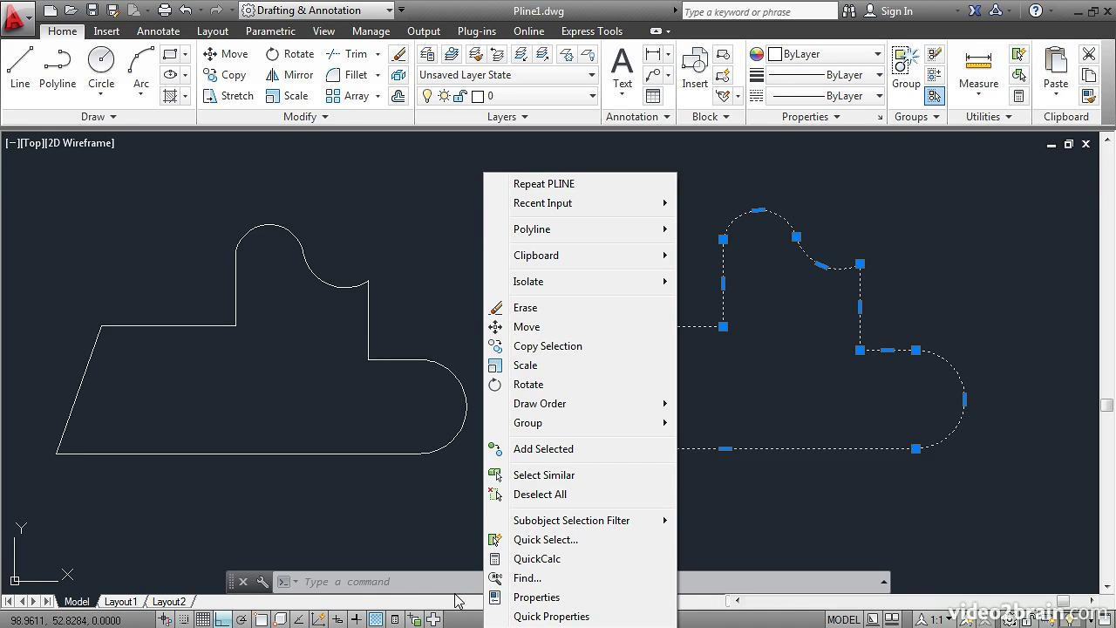
left_click(526, 599)
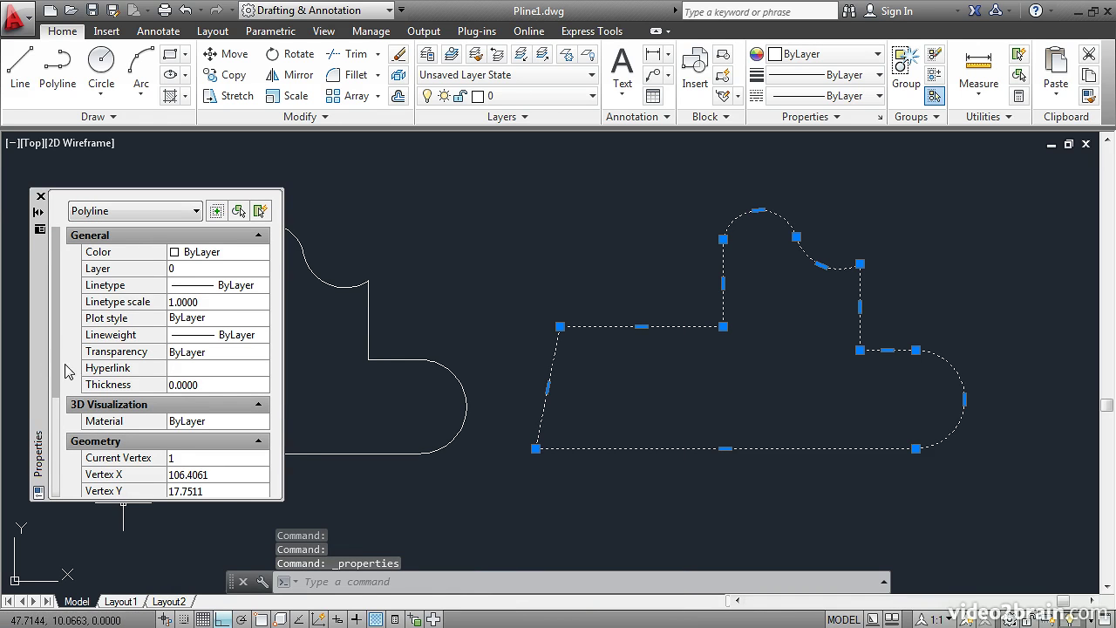
left_click_drag(54, 347, 43, 474)
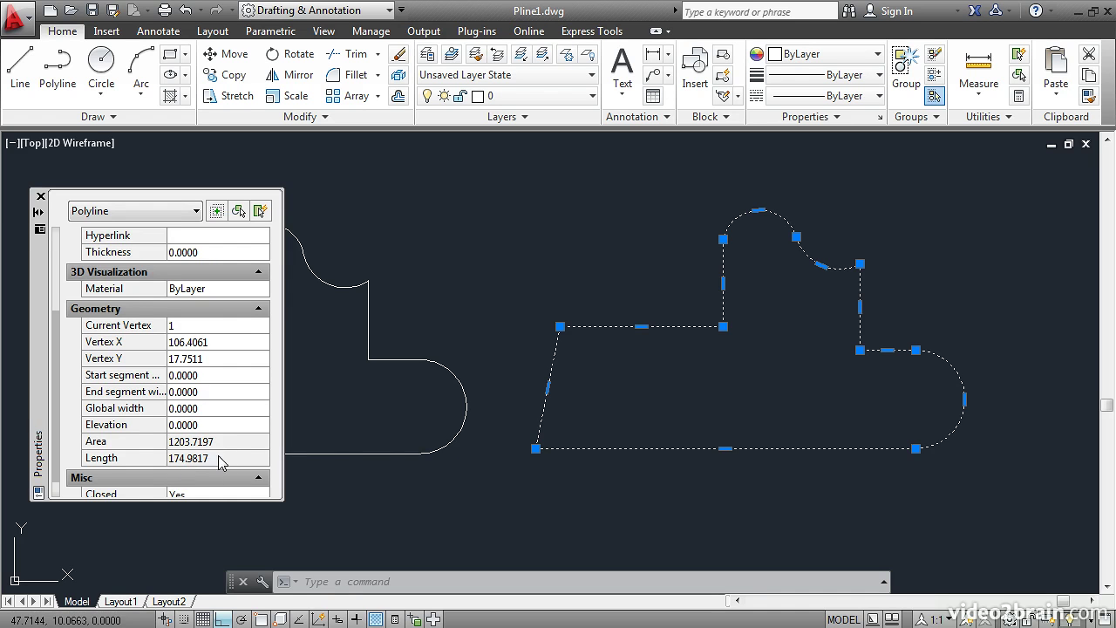
- Stretch the polyline's slanted left edge about 4 units farther left with its properties still displayed
left_click(548, 385)
left_click(521, 388)
mouse_move(520, 387)
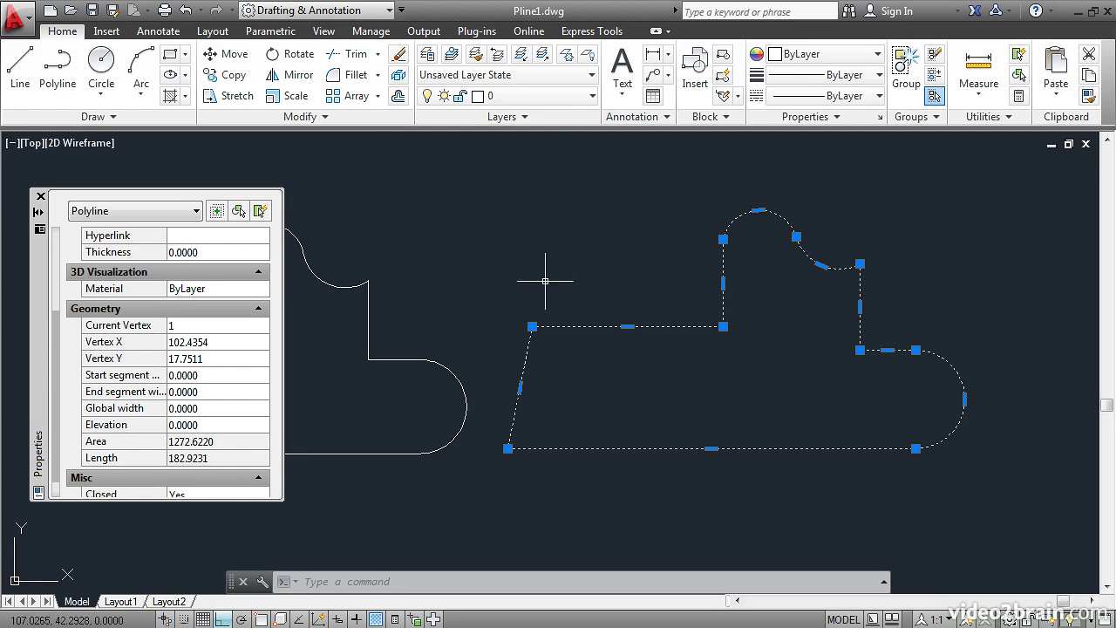
- Explode the polyline into separate objects and select its upper-left horizontal line
left_click(399, 77)
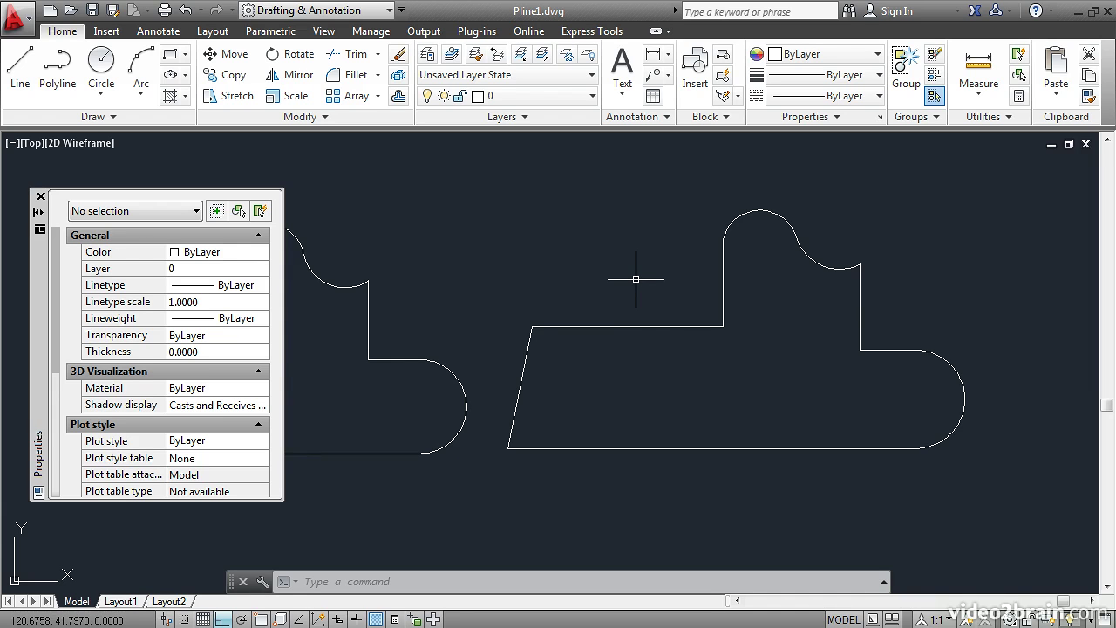
left_click(638, 327)
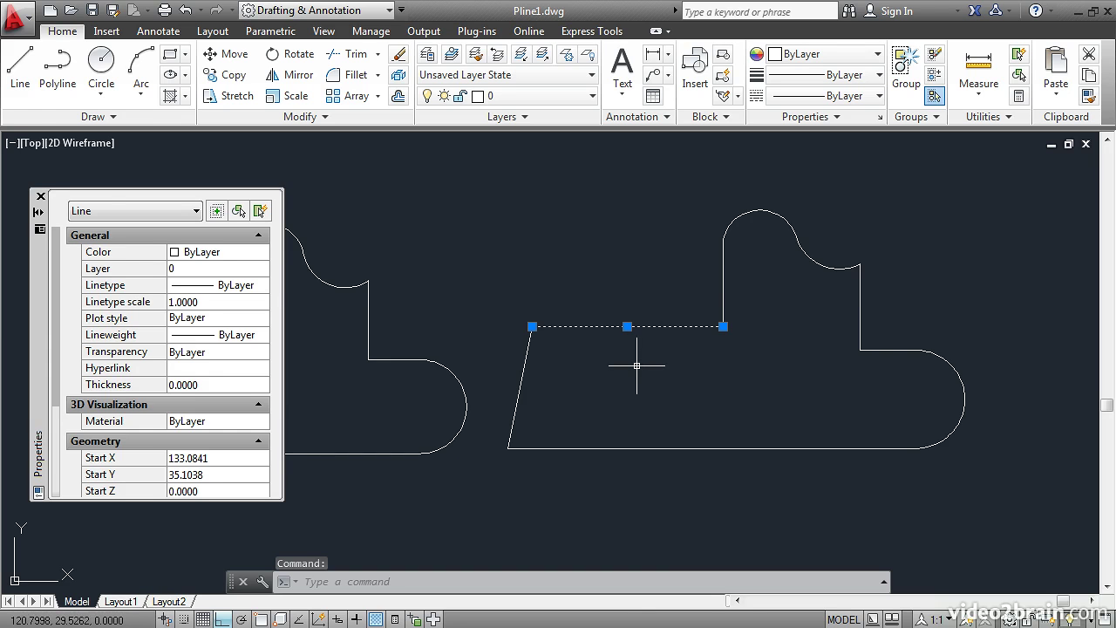
- Select all line and arc segments of the exploded right-hand profile and join them into a single polyline
left_click(723, 277)
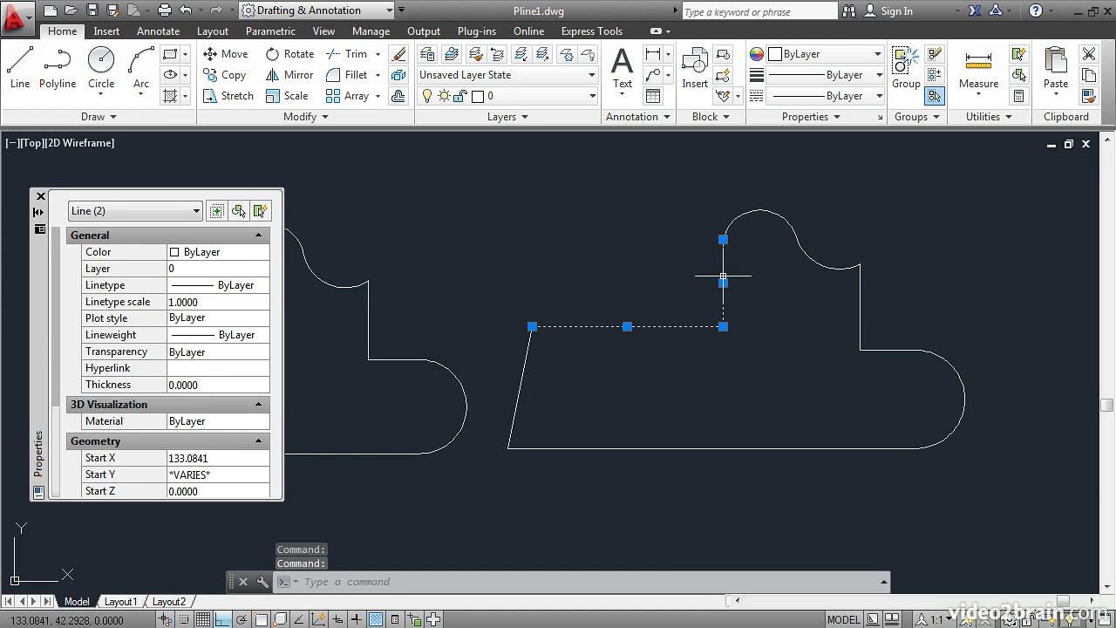
left_click(728, 219)
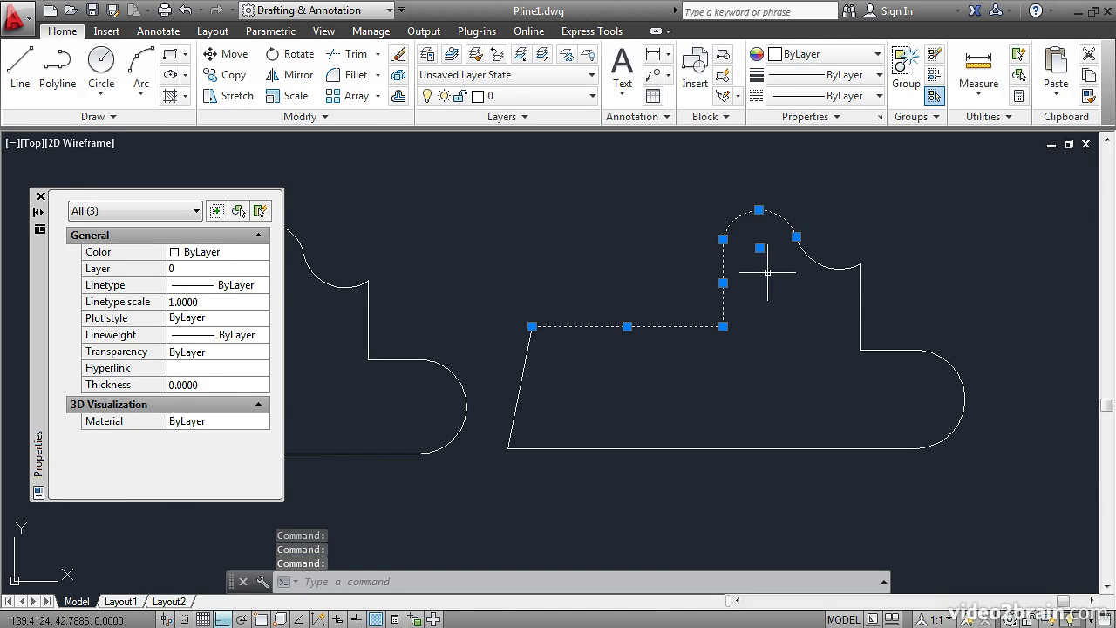
left_click(489, 176)
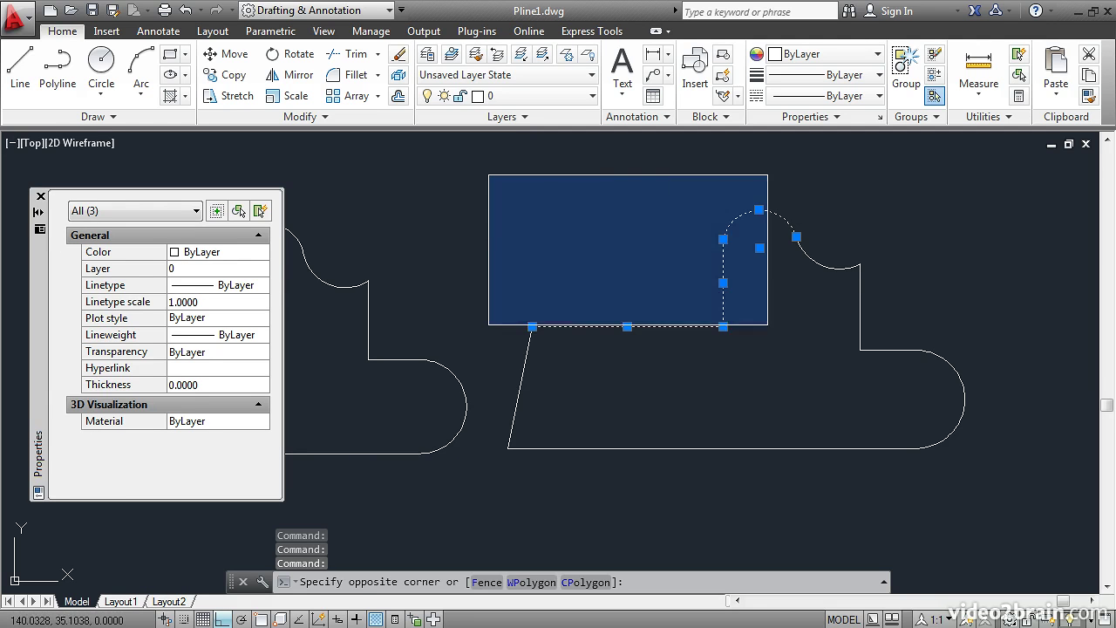
left_click(985, 473)
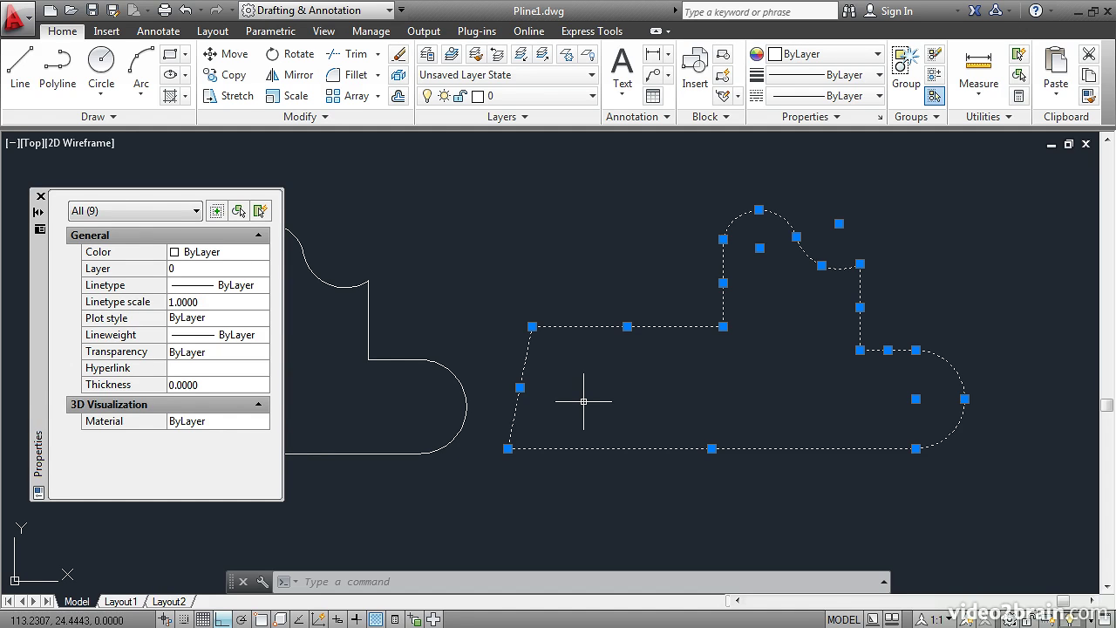
type("JOI")
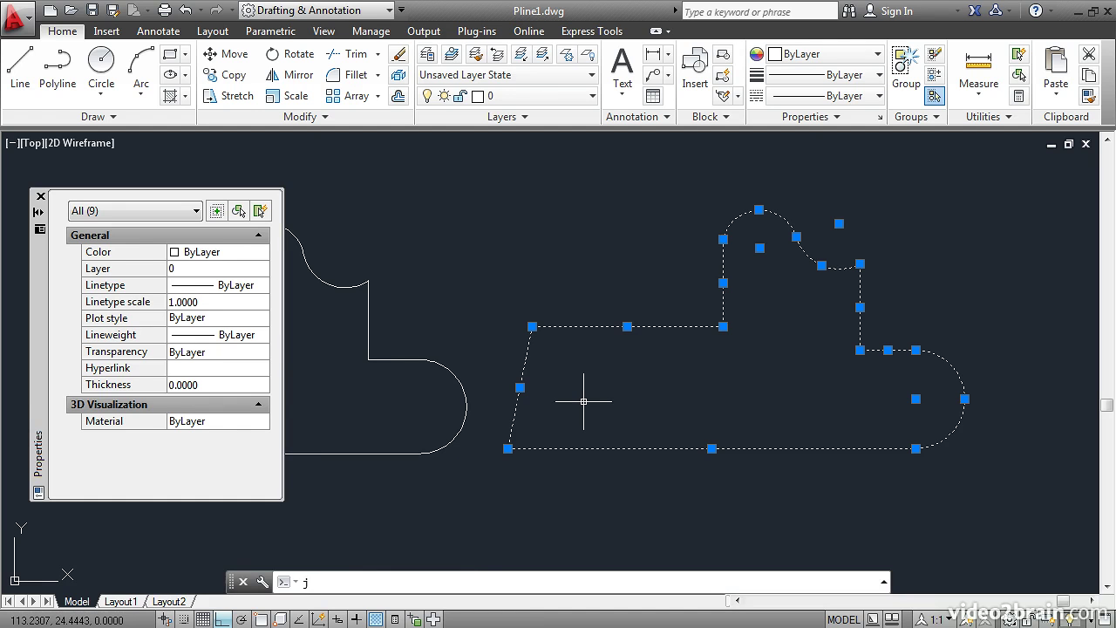
type("n")
key("Return")
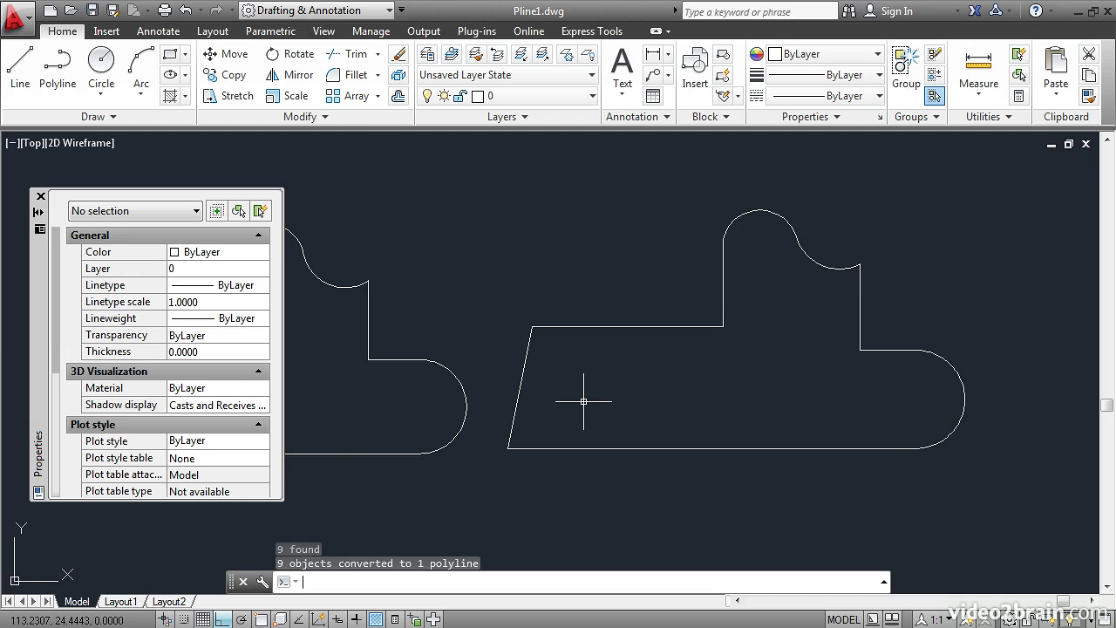
- Select the rejoined right-hand profile and examine its area and length in the Geometry properties
left_click(575, 326)
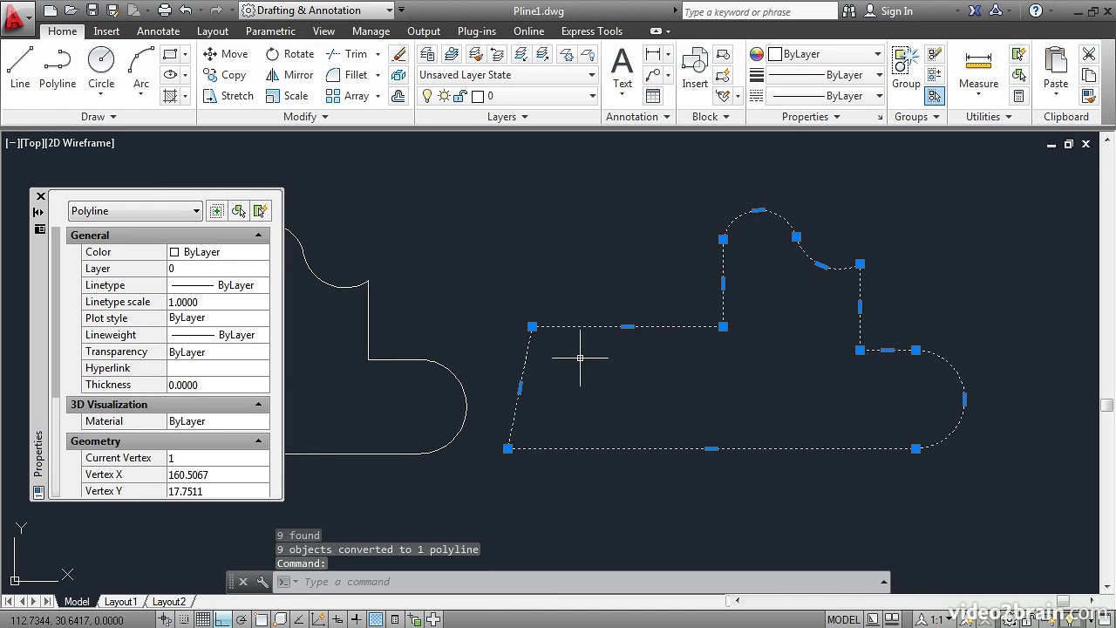
left_click_drag(54, 332, 55, 455)
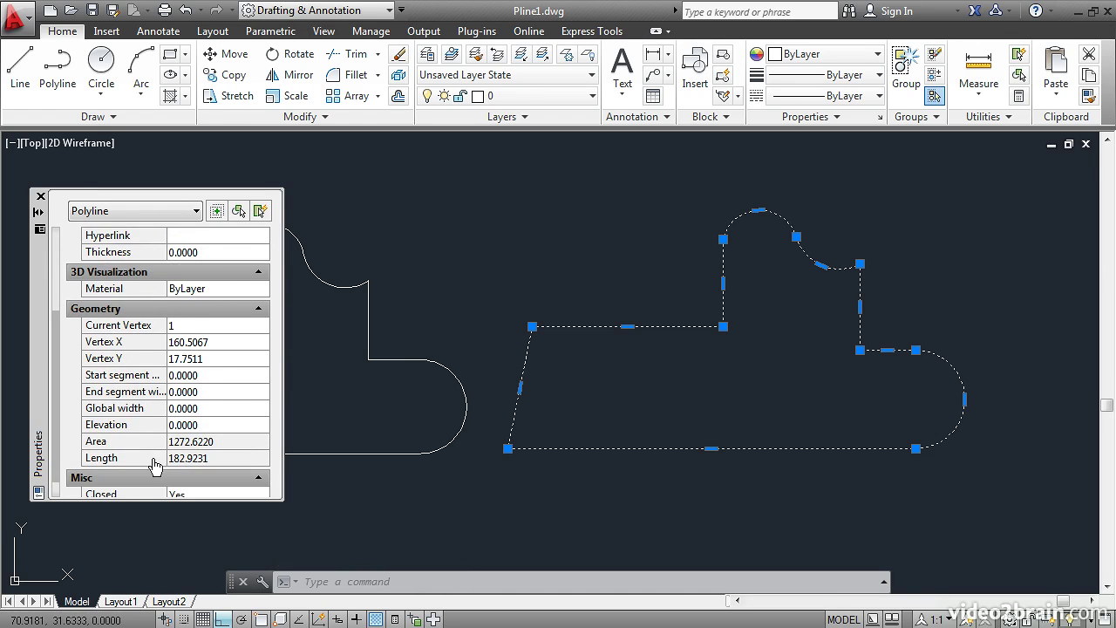